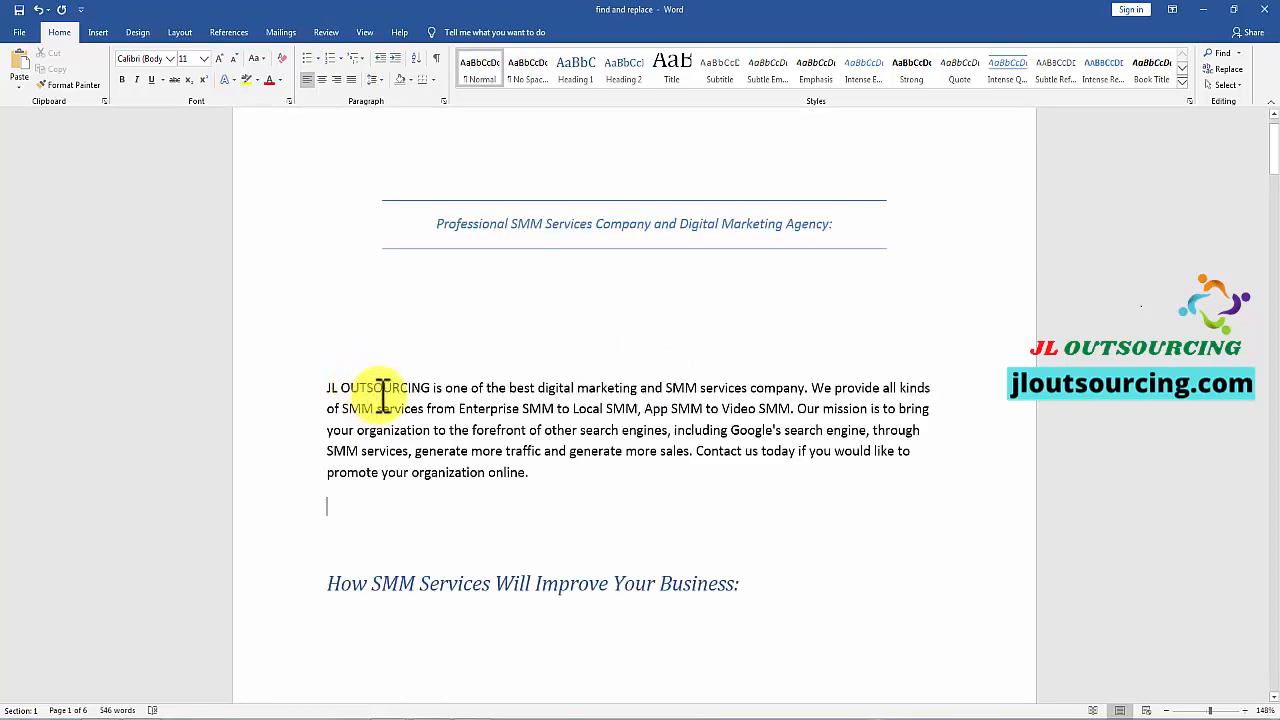
# Step: Lay out the find and replace document's text in two columns
pyautogui.scroll(-1, 371, 380)
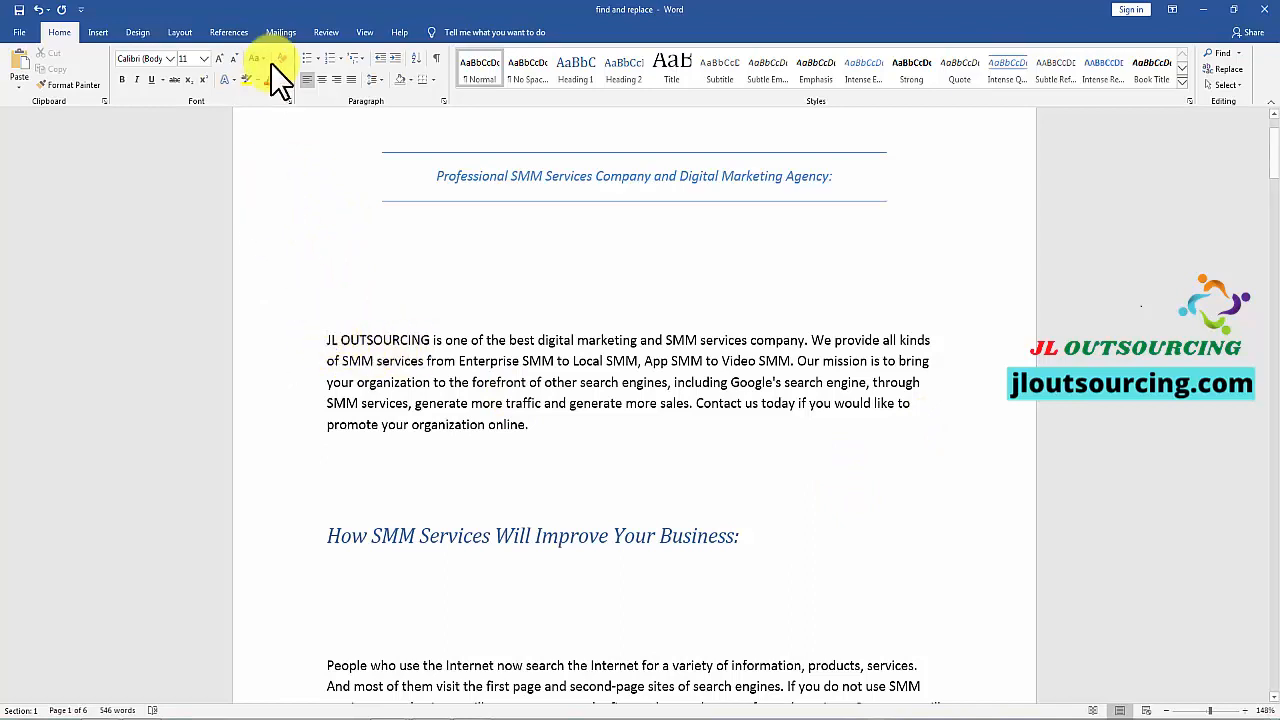
pyautogui.click(180, 32)
pyautogui.click(125, 70)
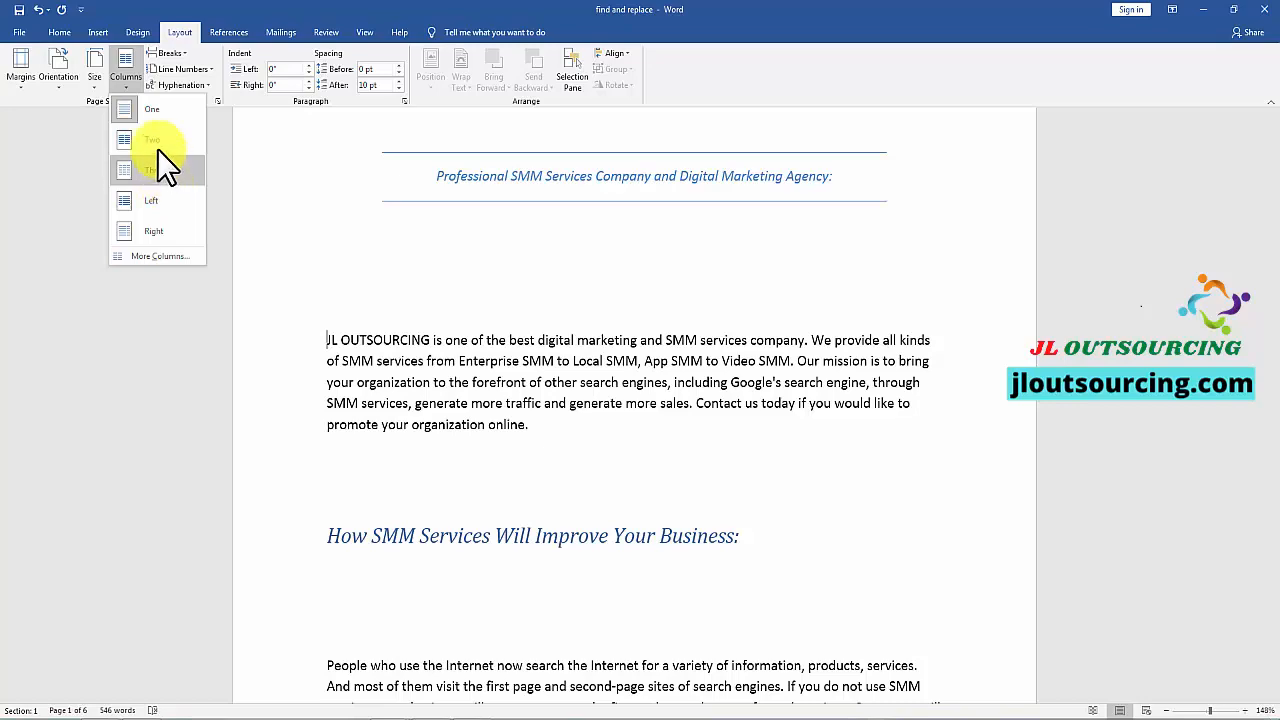
pyautogui.click(155, 140)
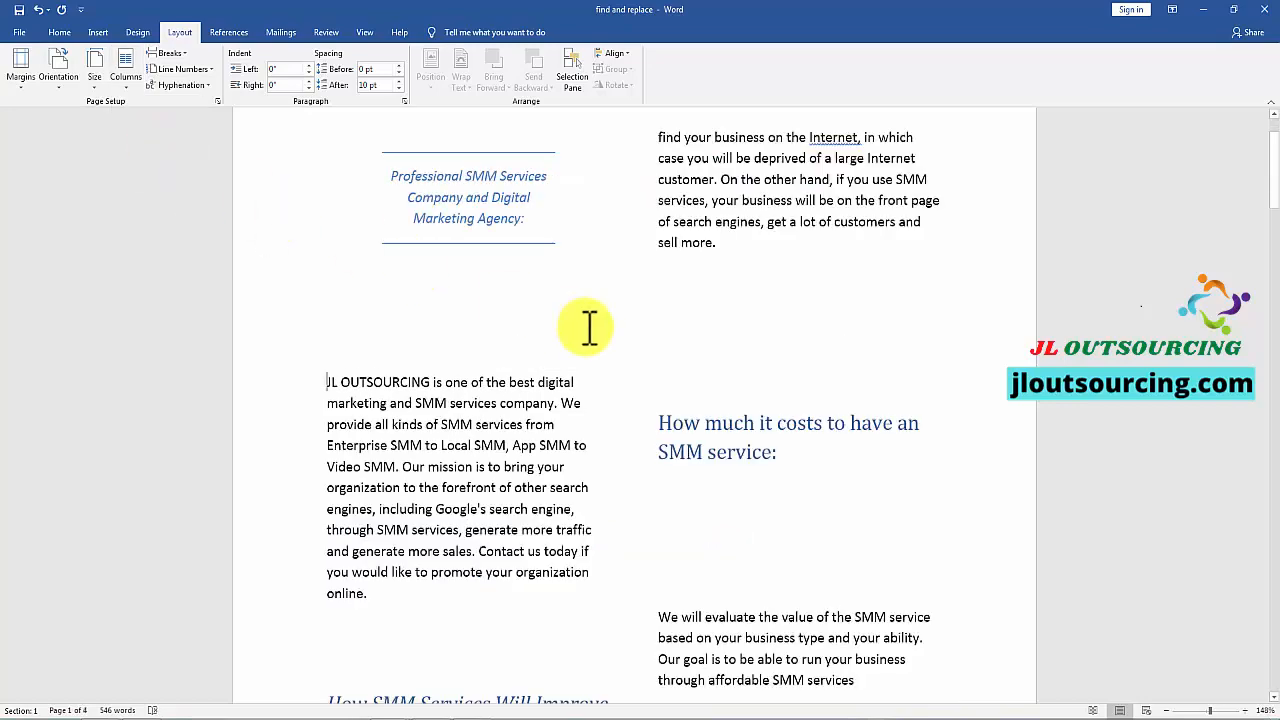
# Step: Examine how the headings and paragraphs flow across the two columns on the document's pages
pyautogui.scroll(-5, 590, 335)
pyautogui.scroll(-2, 605, 351)
pyautogui.scroll(5, 640, 355)
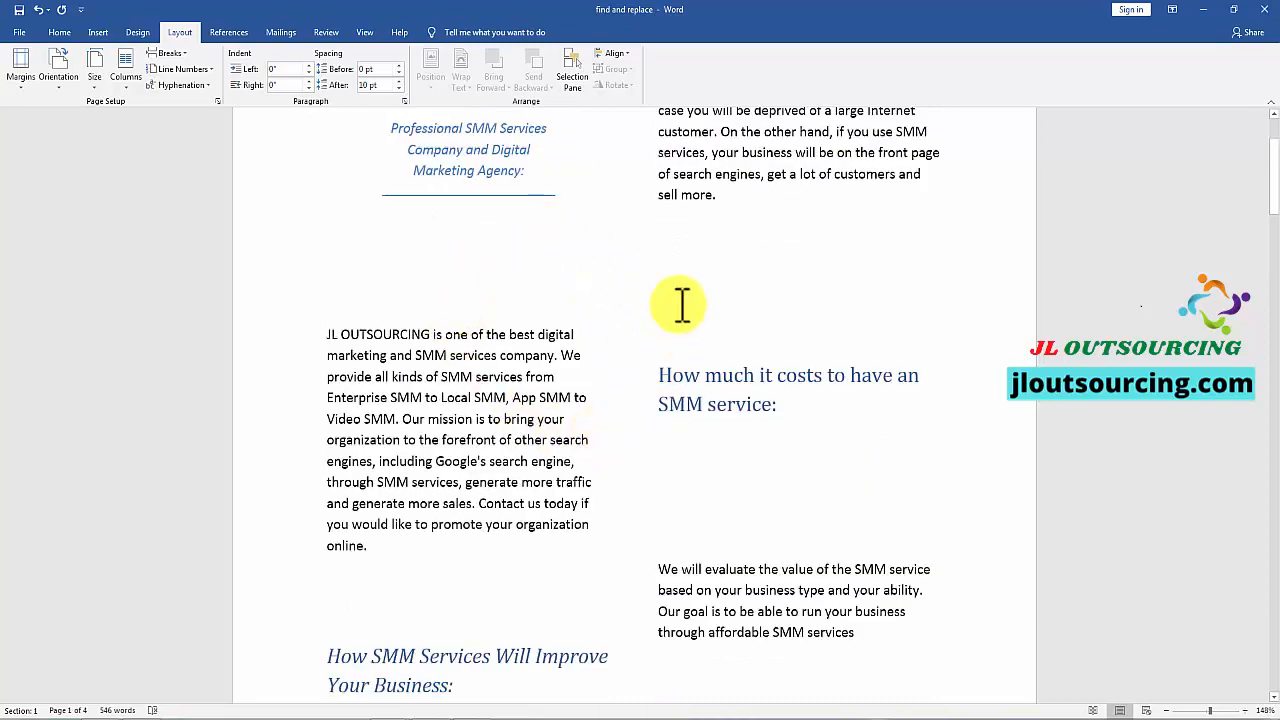
pyautogui.scroll(3, 634, 414)
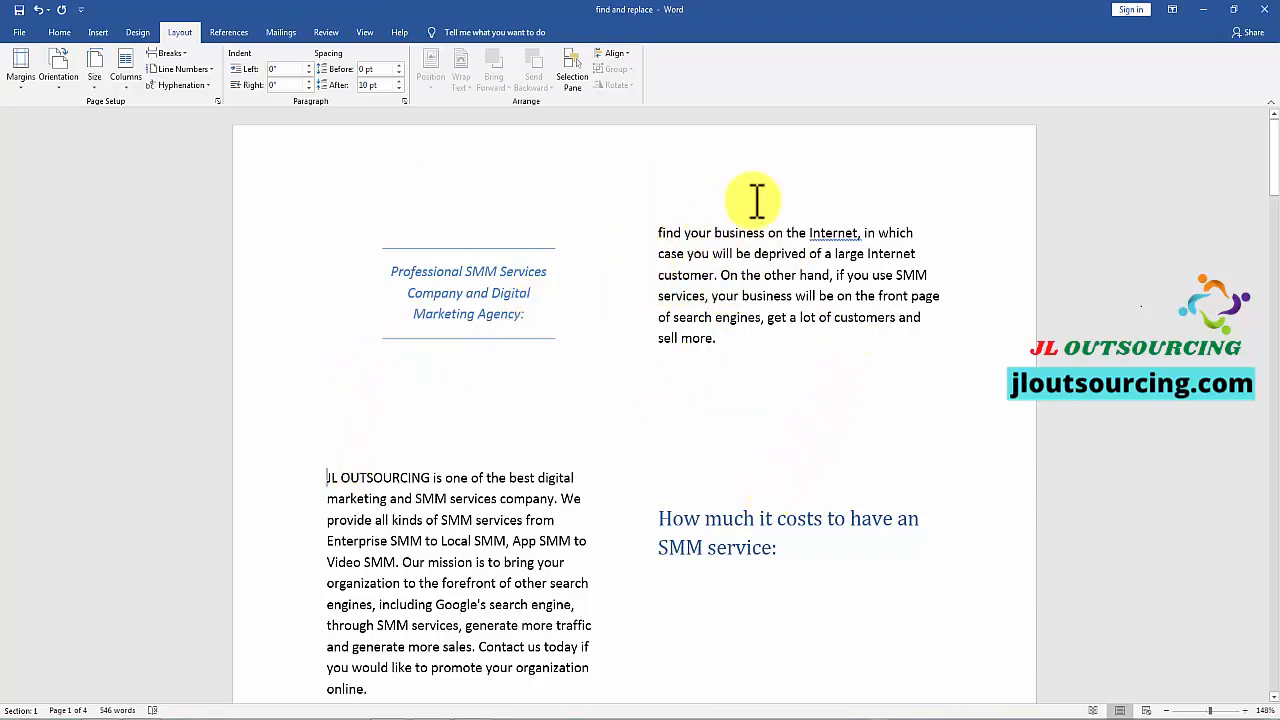
pyautogui.scroll(-1, 578, 505)
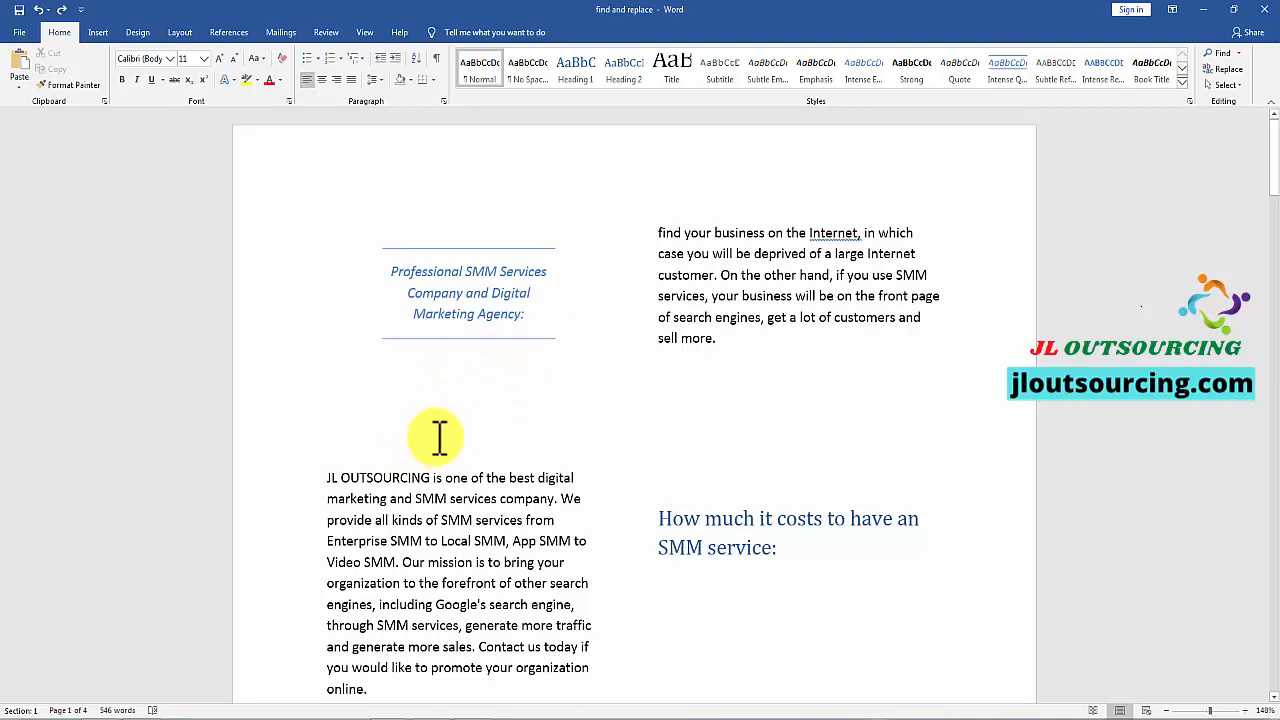
pyautogui.scroll(-4, 618, 309)
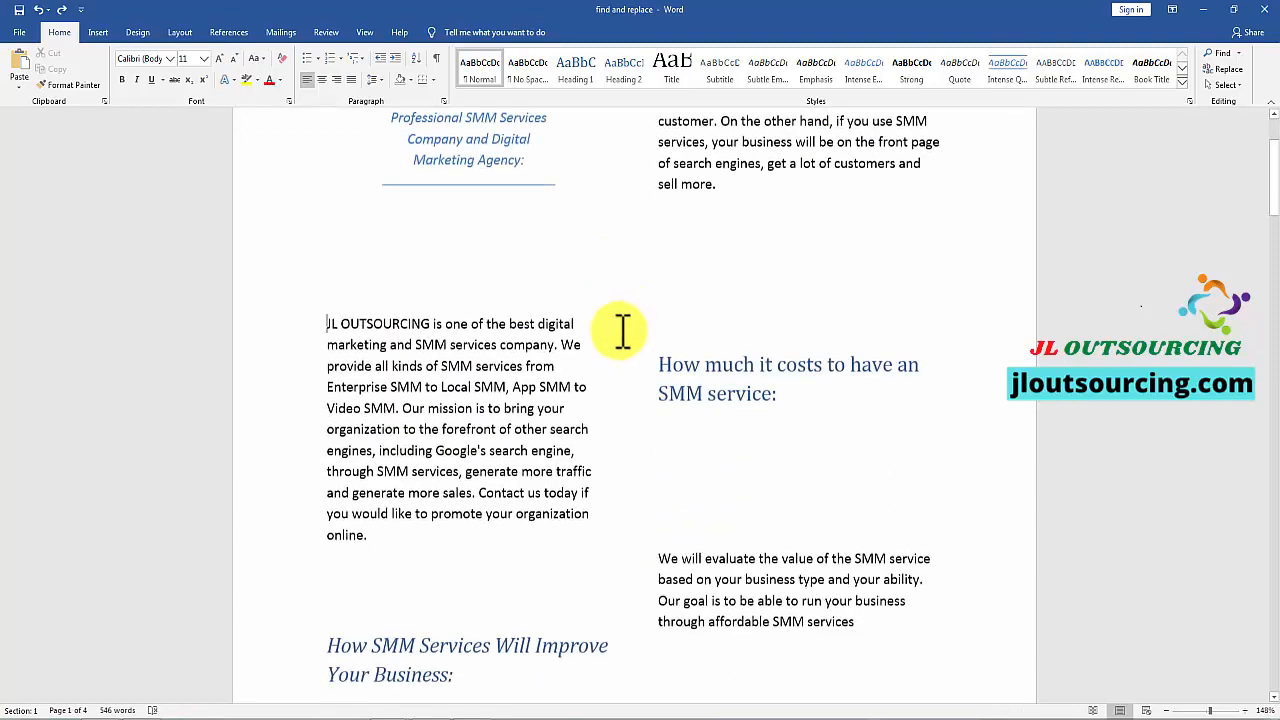
pyautogui.scroll(-8, 637, 380)
pyautogui.scroll(5, 630, 380)
pyautogui.scroll(4, 631, 380)
pyautogui.scroll(3, 631, 380)
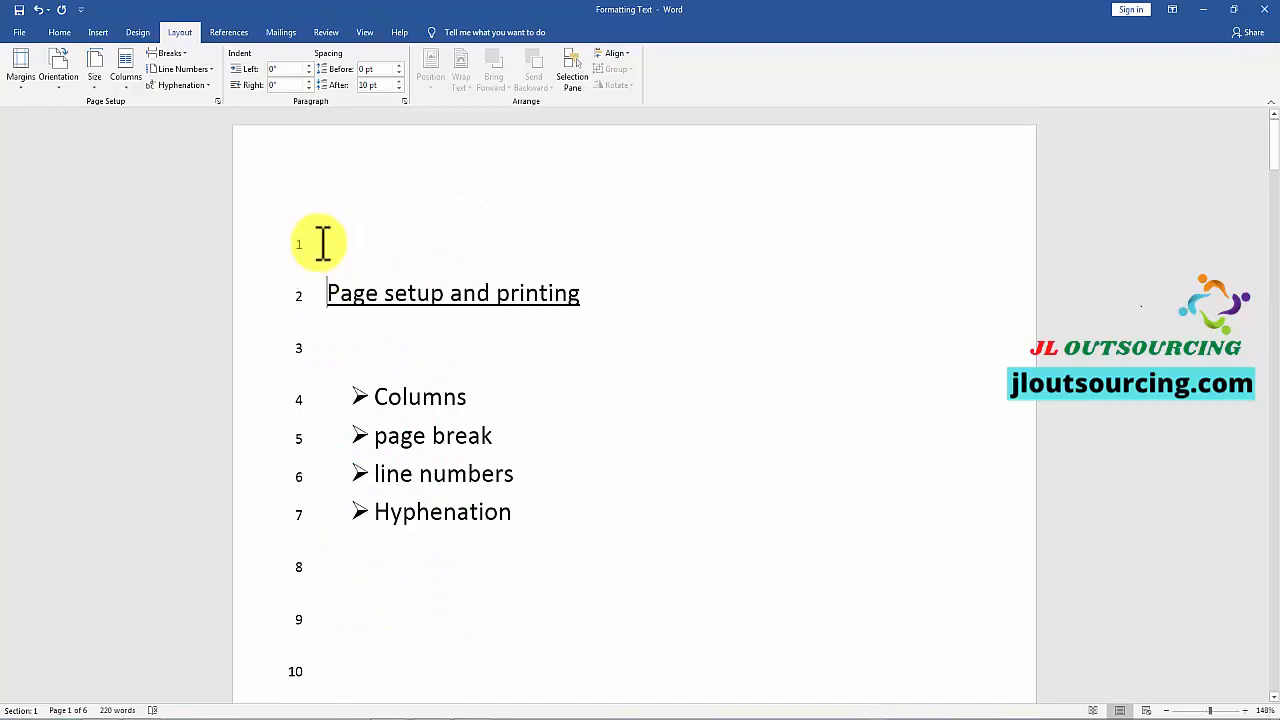
# Step: In the Formatting Text document, show the paragraph marks and turn off line numbering
pyautogui.click(63, 33)
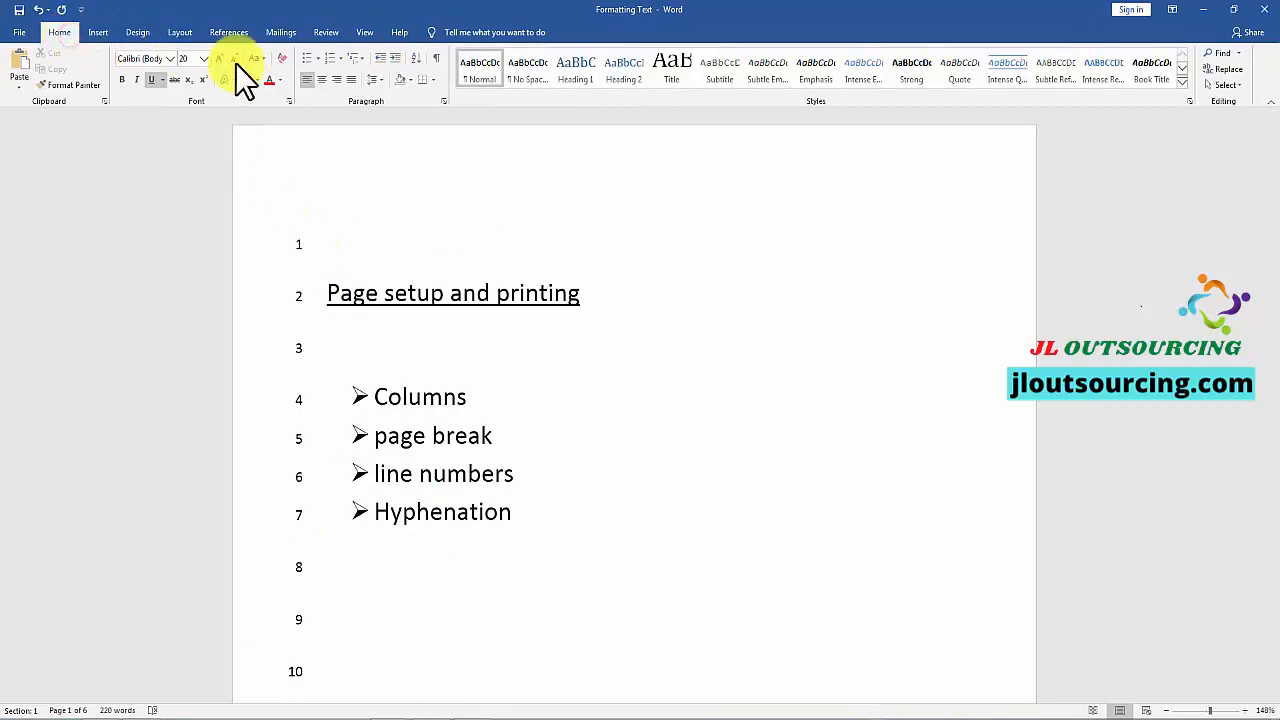
pyautogui.click(432, 58)
pyautogui.click(179, 33)
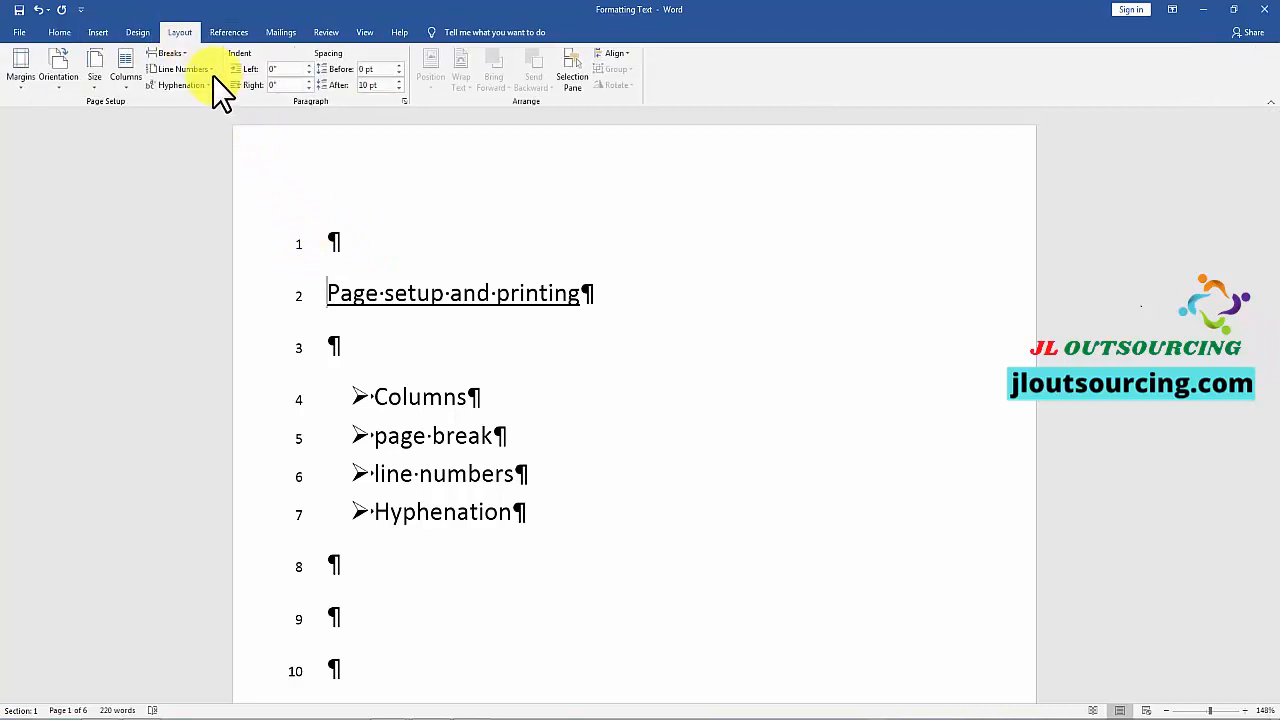
pyautogui.click(211, 71)
pyautogui.click(184, 87)
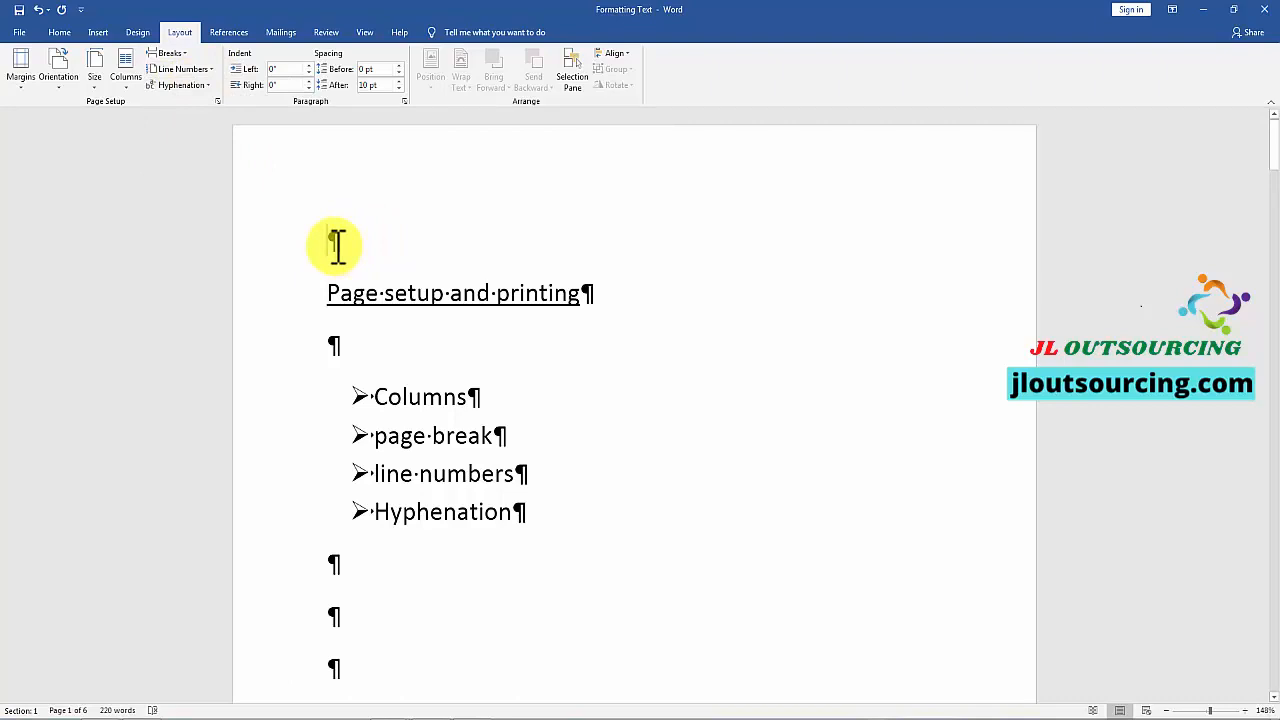
# Step: Delete the empty paragraph above the "Page setup and printing" heading and check the pages below it
pyautogui.press('Delete')
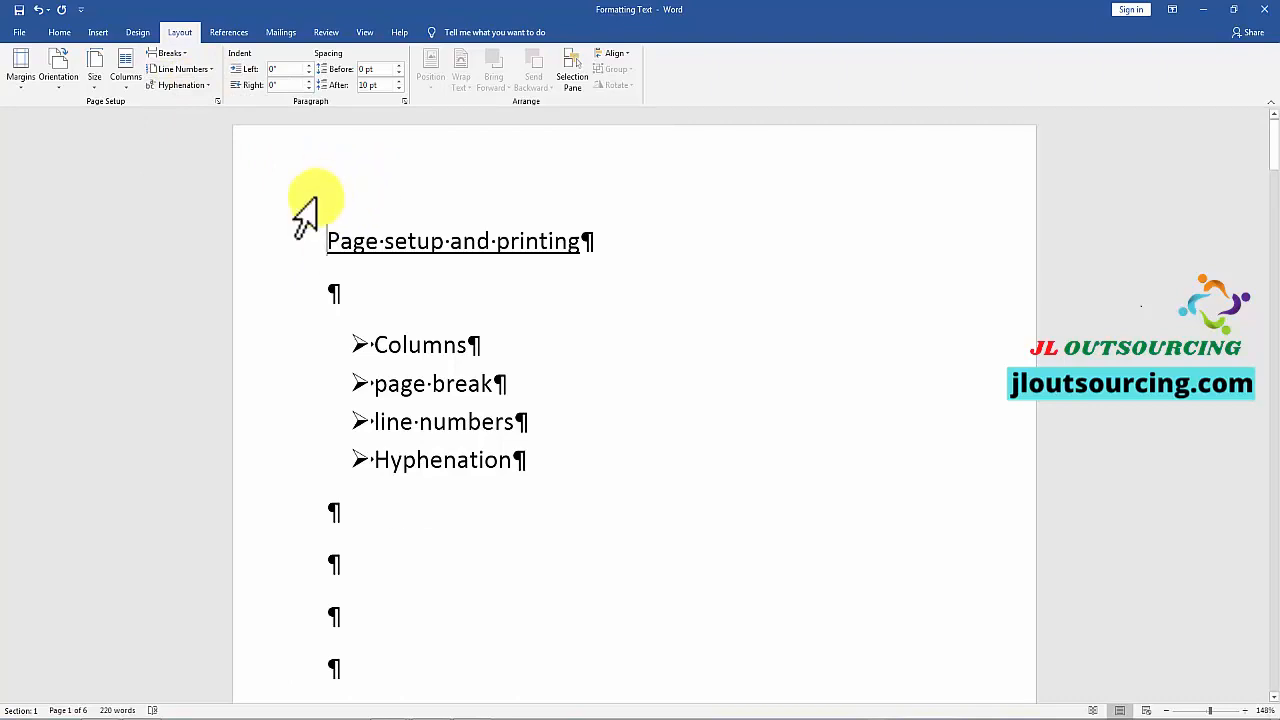
pyautogui.scroll(-8, 366, 330)
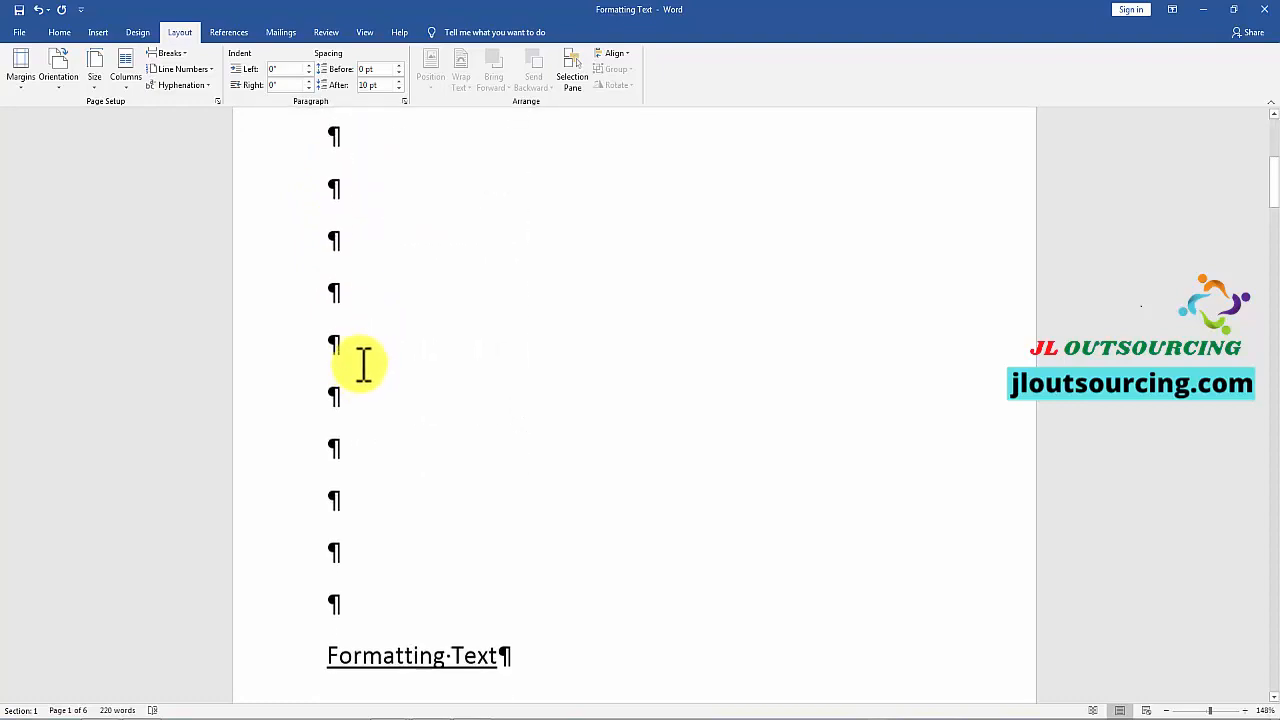
pyautogui.scroll(-6, 360, 368)
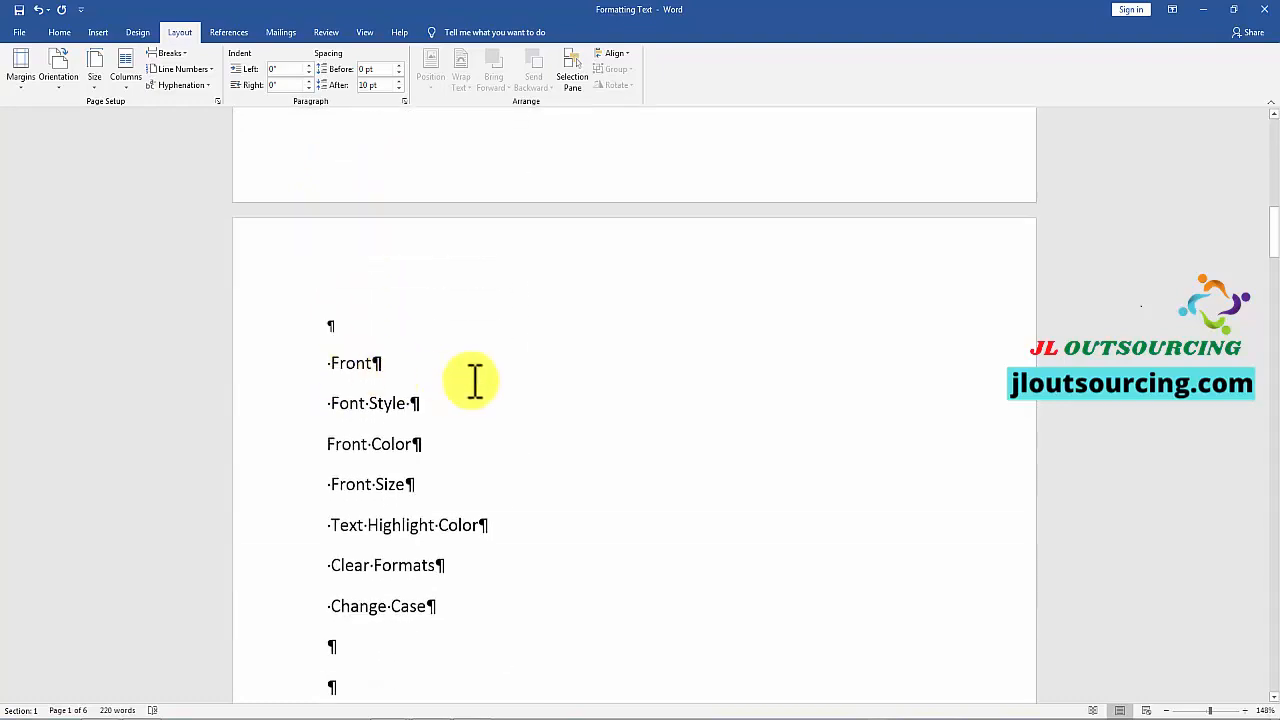
pyautogui.scroll(4, 472, 376)
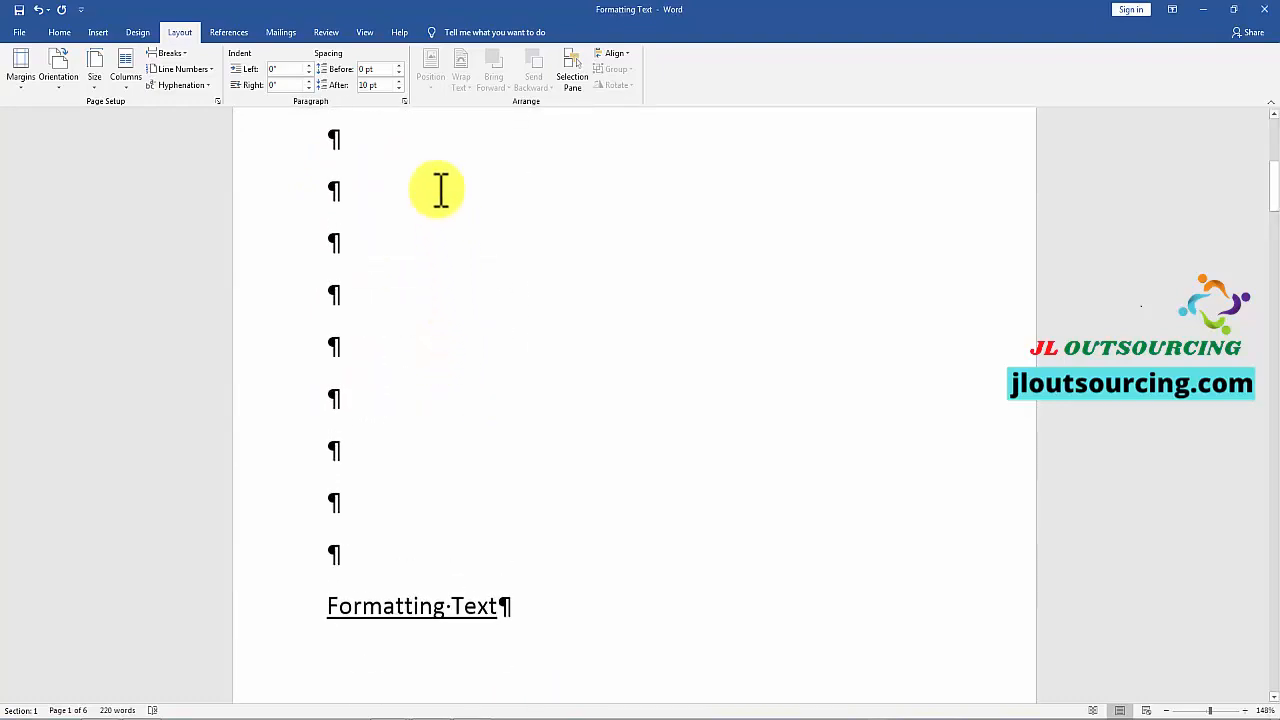
# Step: Return to the beginning of the document and hide the paragraph marks
pyautogui.hotkey('ctrl', 'Home')
pyautogui.click(62, 32)
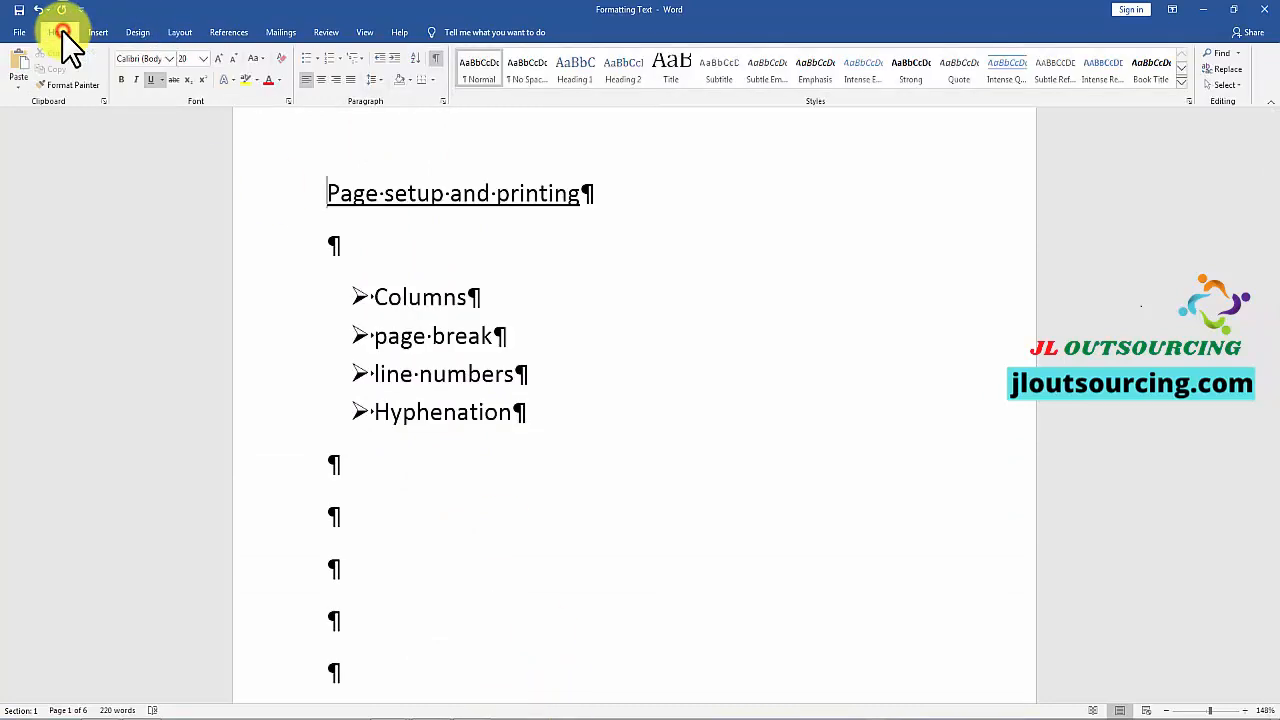
pyautogui.click(436, 58)
# Step: Apply continuous line numbering and check how it runs from the first page onto the second
pyautogui.click(180, 32)
pyautogui.scroll(-15, 351, 523)
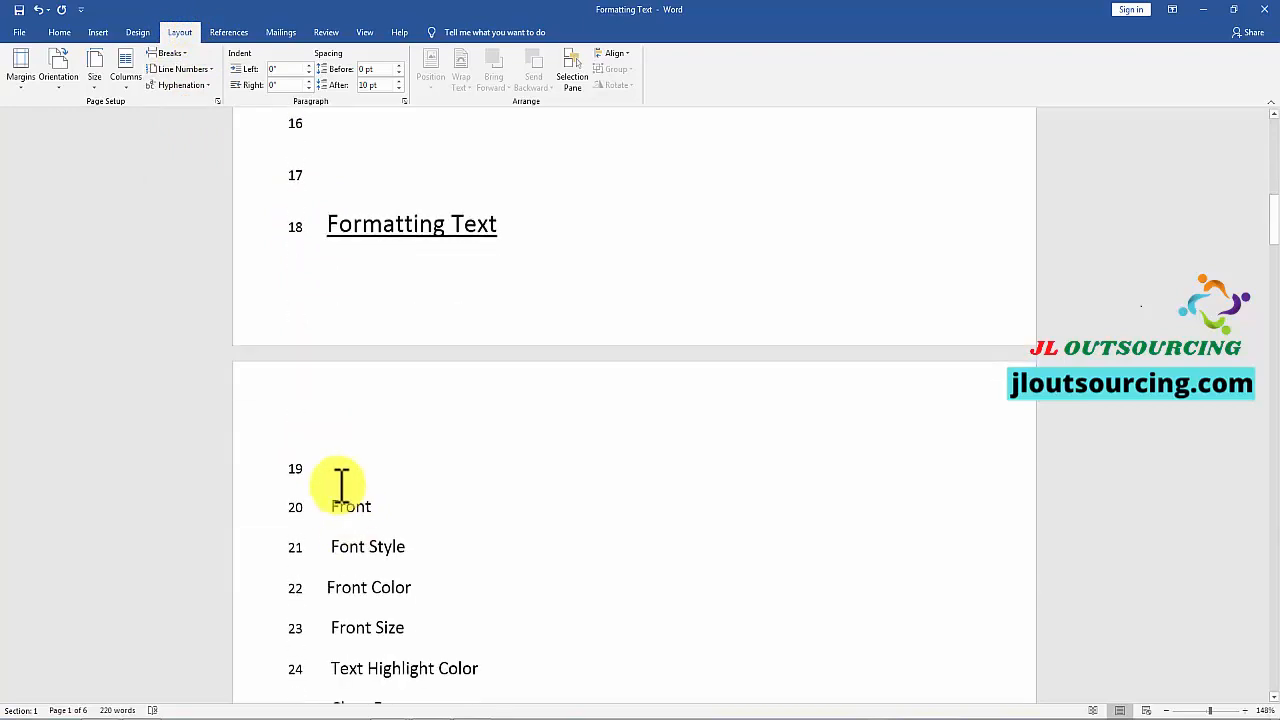
pyautogui.scroll(-1, 339, 498)
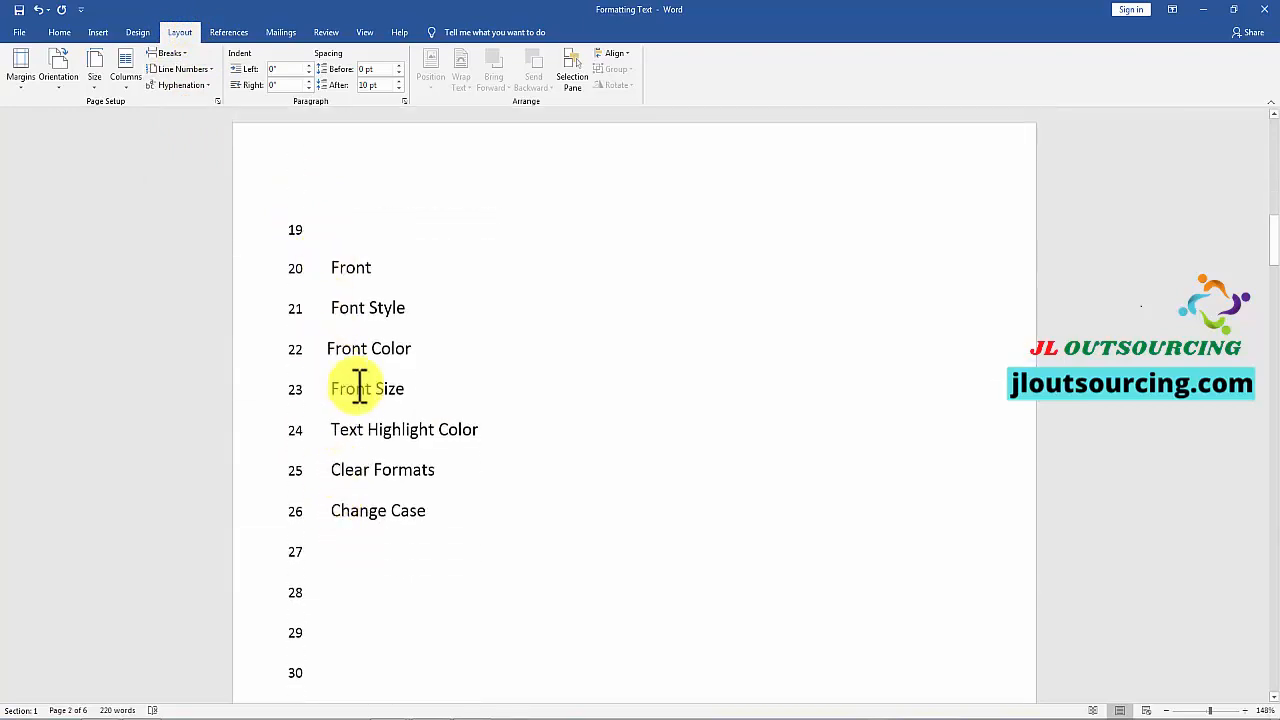
pyautogui.scroll(5, 346, 346)
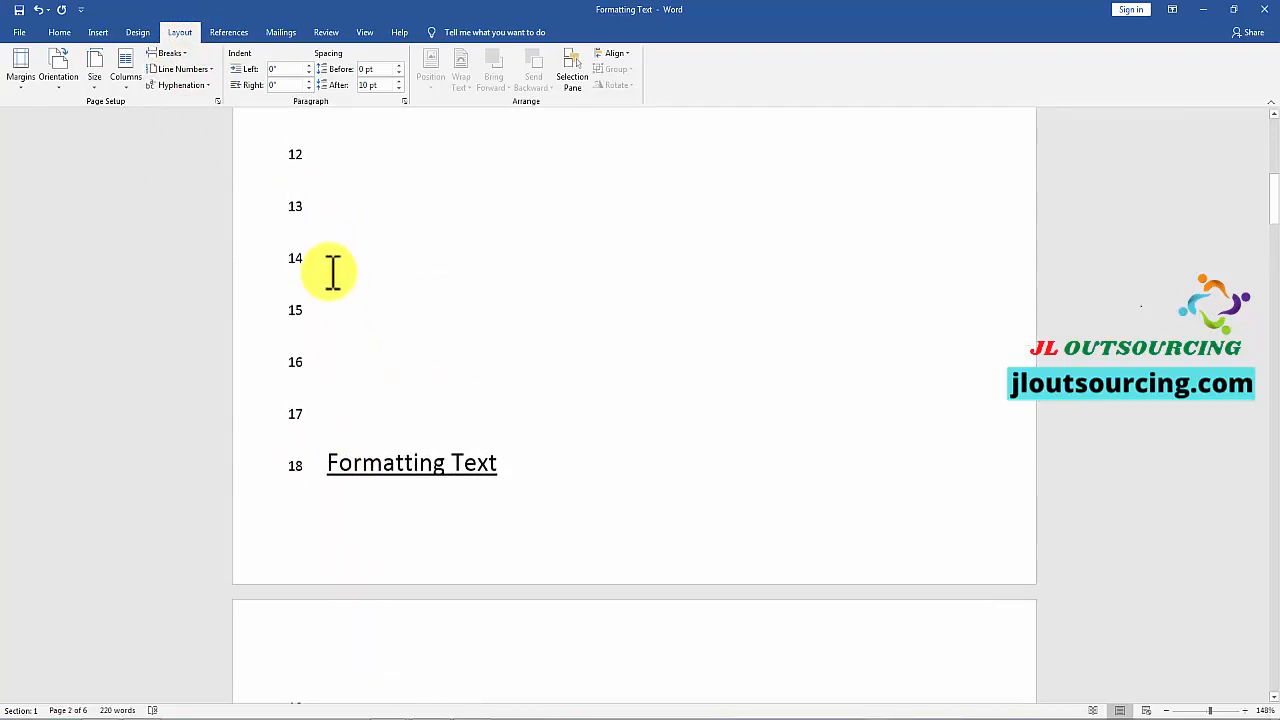
pyautogui.scroll(5, 331, 270)
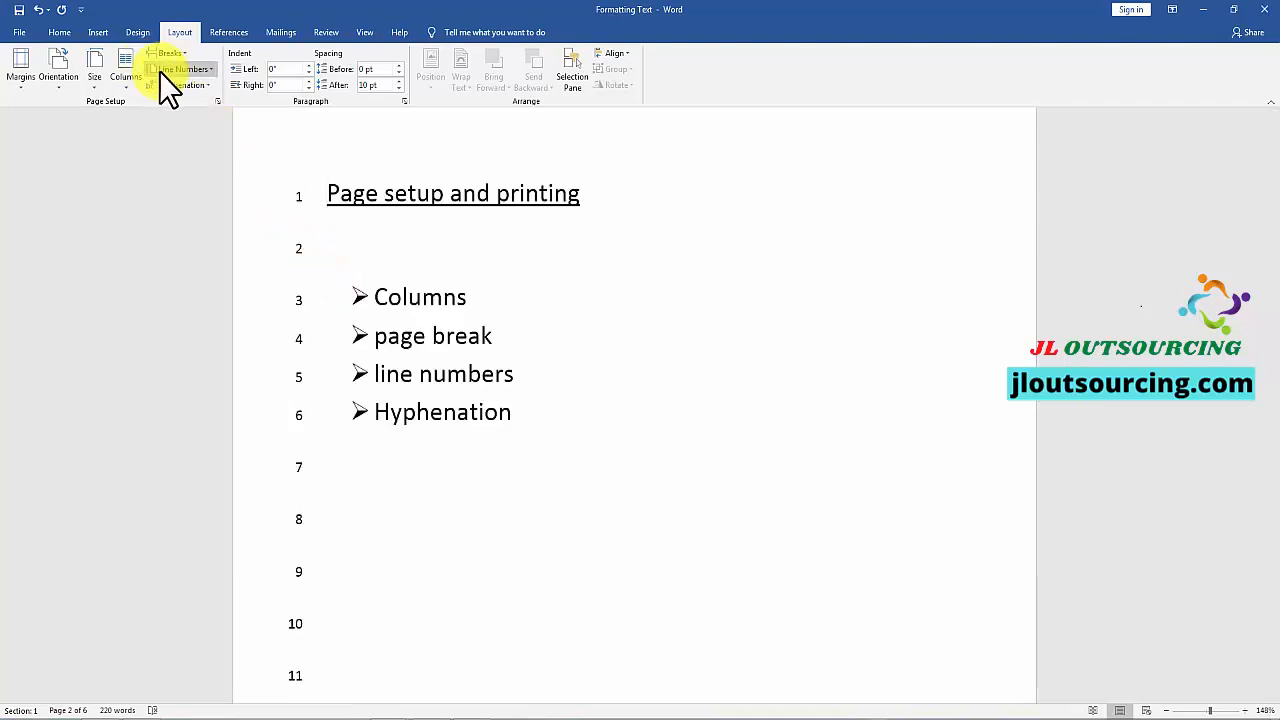
# Step: Undo the continuous line numbering and set the line numbers to restart on each page
pyautogui.click(38, 9)
pyautogui.click(209, 68)
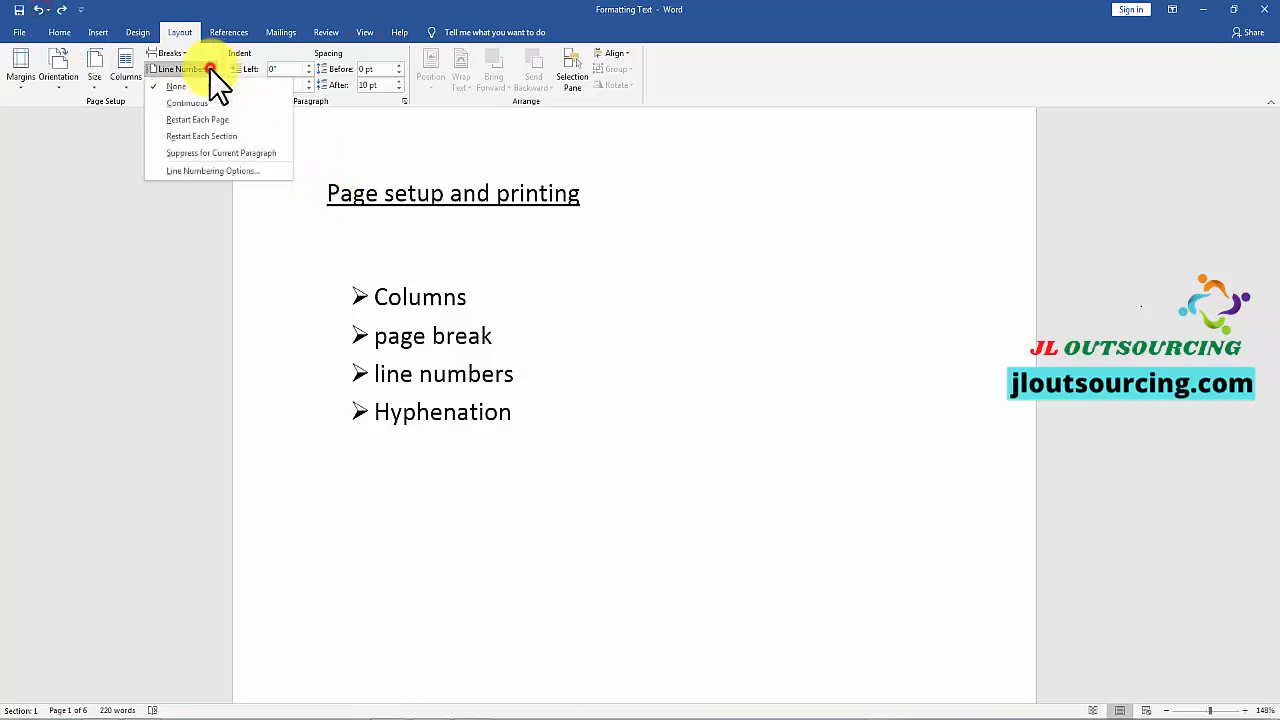
pyautogui.click(208, 121)
# Step: Examine the line numbers on the first and second pages to see where the count restarts
pyautogui.scroll(-5, 500, 335)
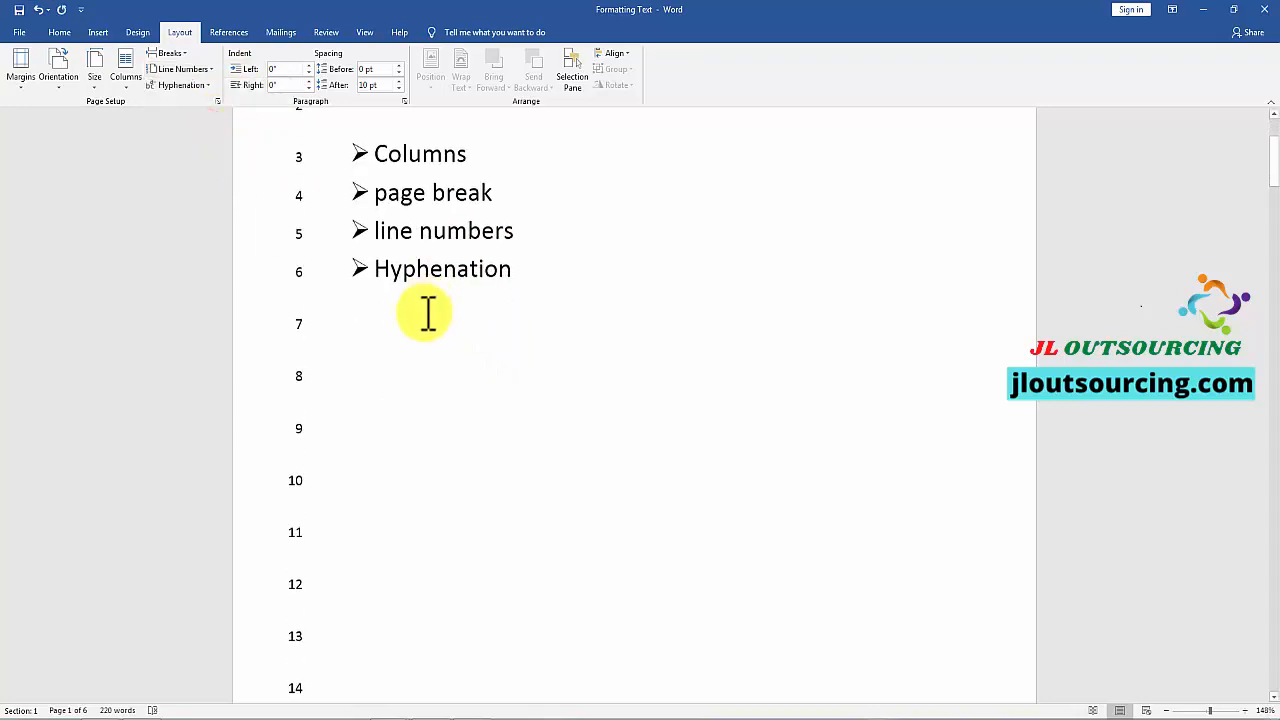
pyautogui.scroll(-6, 423, 322)
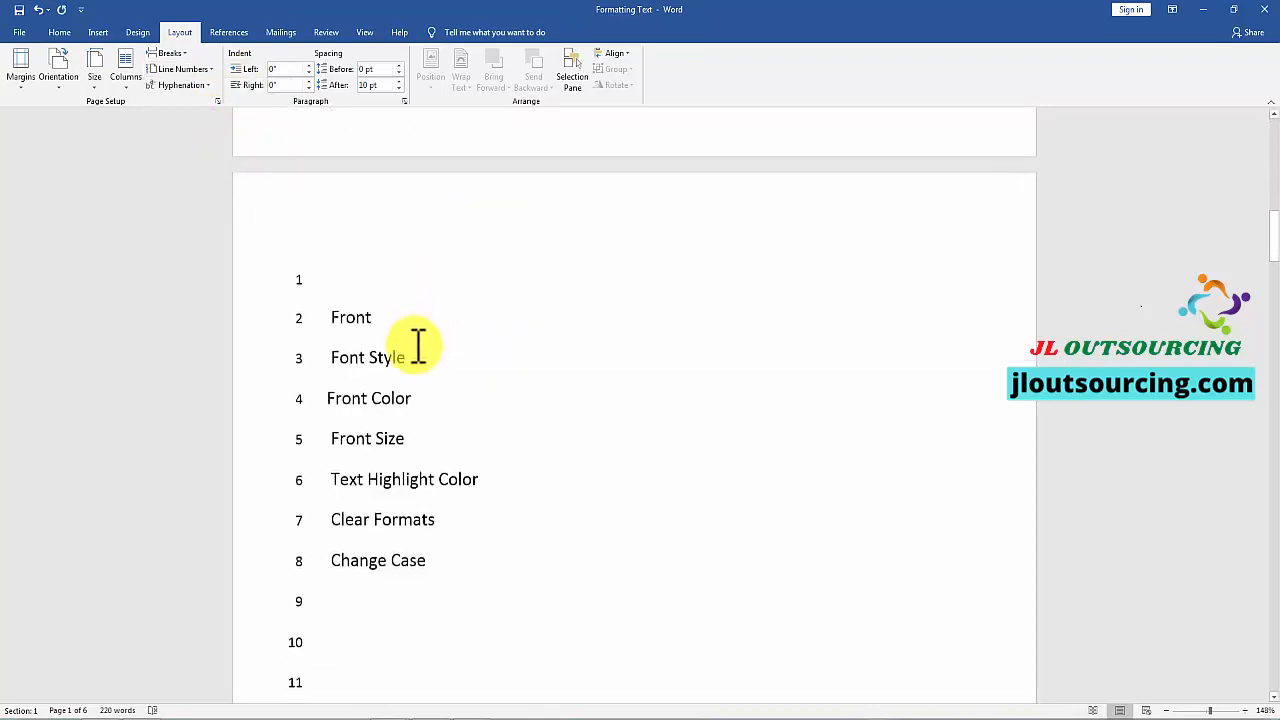
pyautogui.scroll(5, 417, 346)
pyautogui.scroll(5, 334, 240)
pyautogui.scroll(-8, 337, 283)
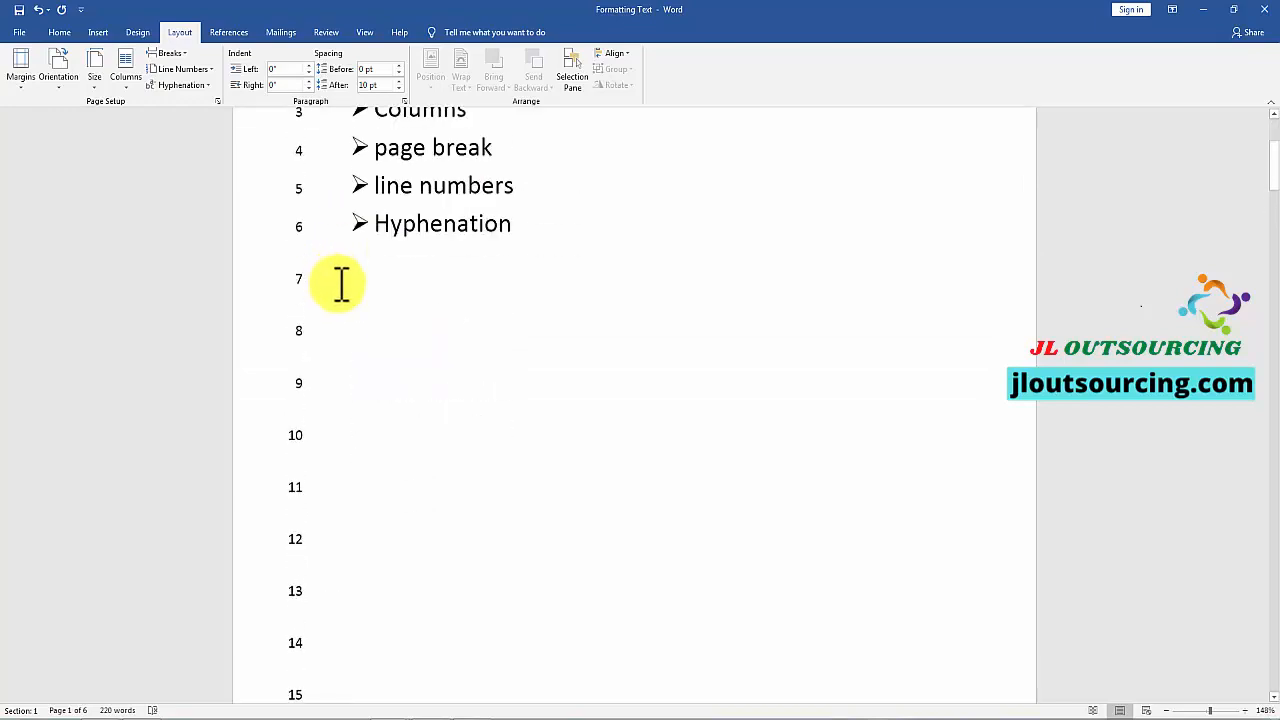
pyautogui.scroll(-2, 341, 298)
pyautogui.scroll(-5, 345, 360)
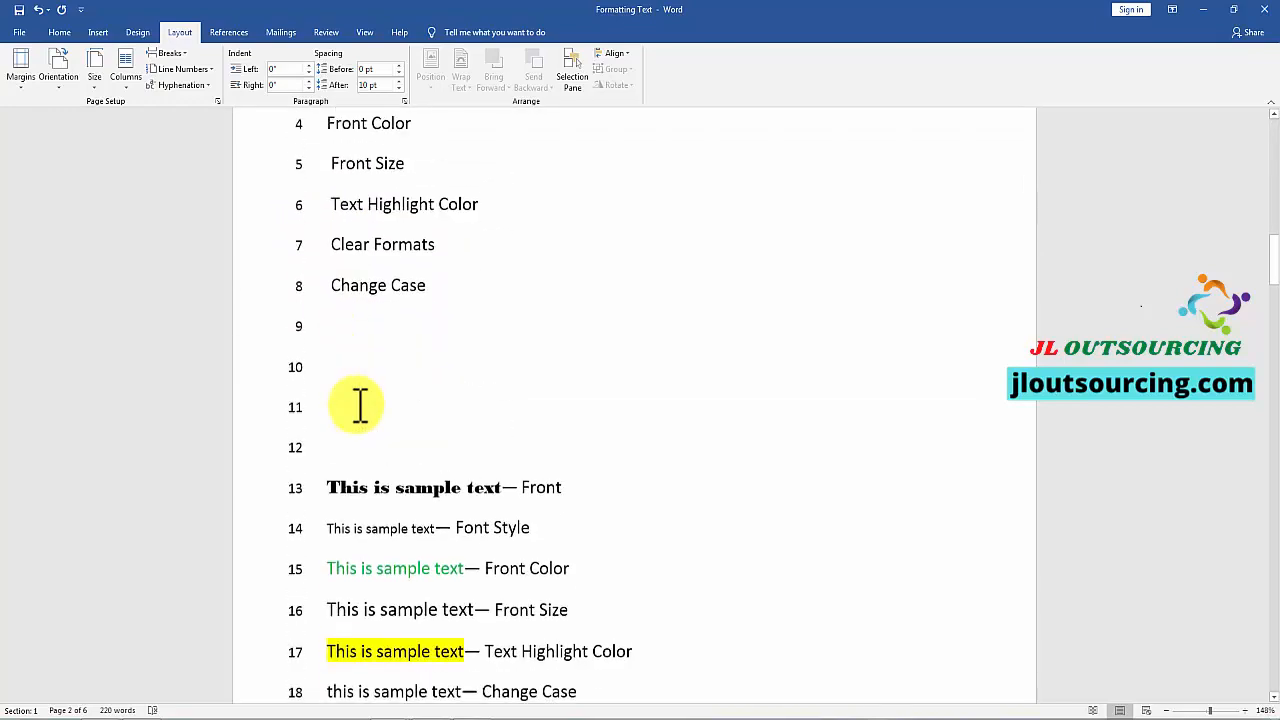
pyautogui.scroll(-1, 360, 403)
pyautogui.scroll(10, 360, 403)
# Step: Turn off line numbering for the document by setting it to None
pyautogui.click(183, 69)
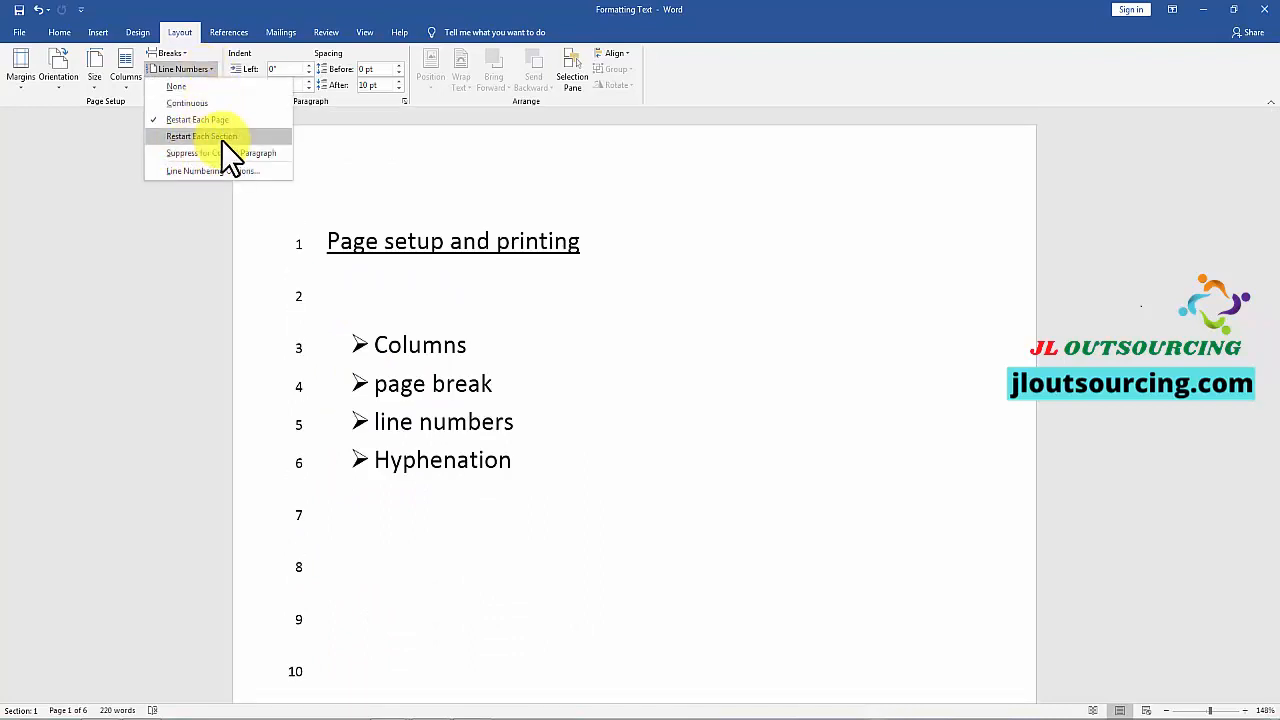
pyautogui.click(192, 142)
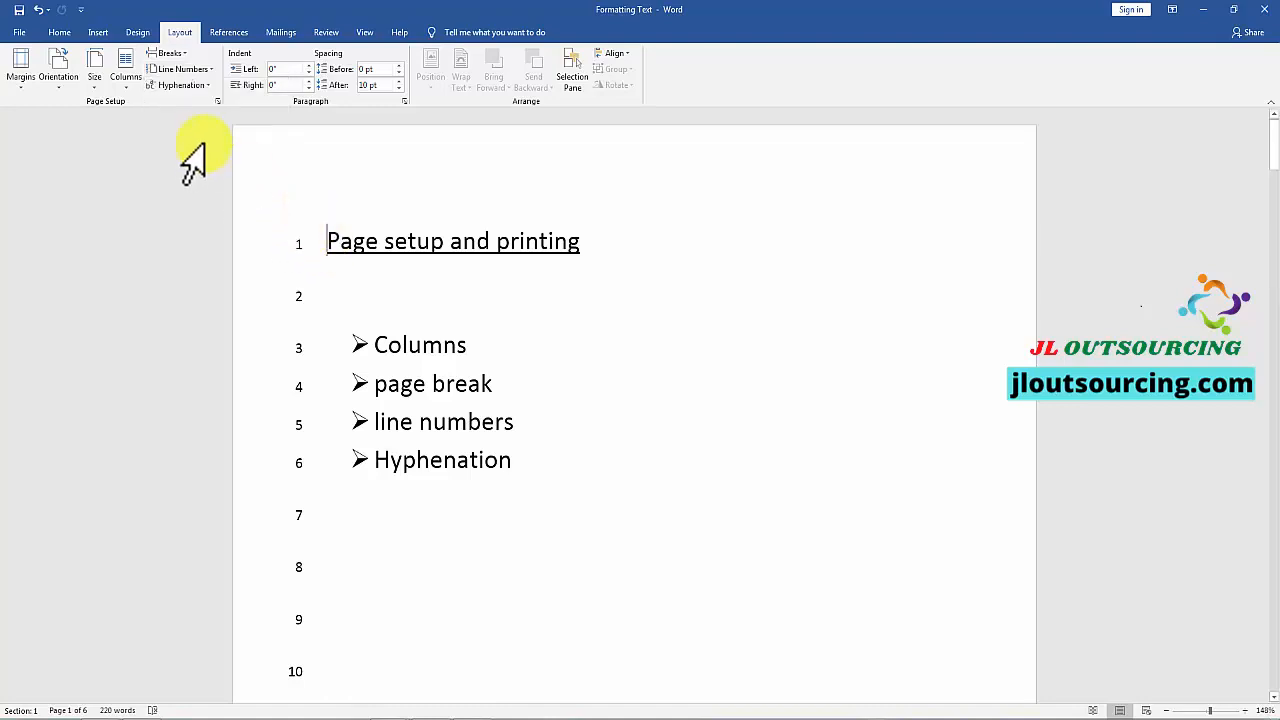
pyautogui.click(211, 69)
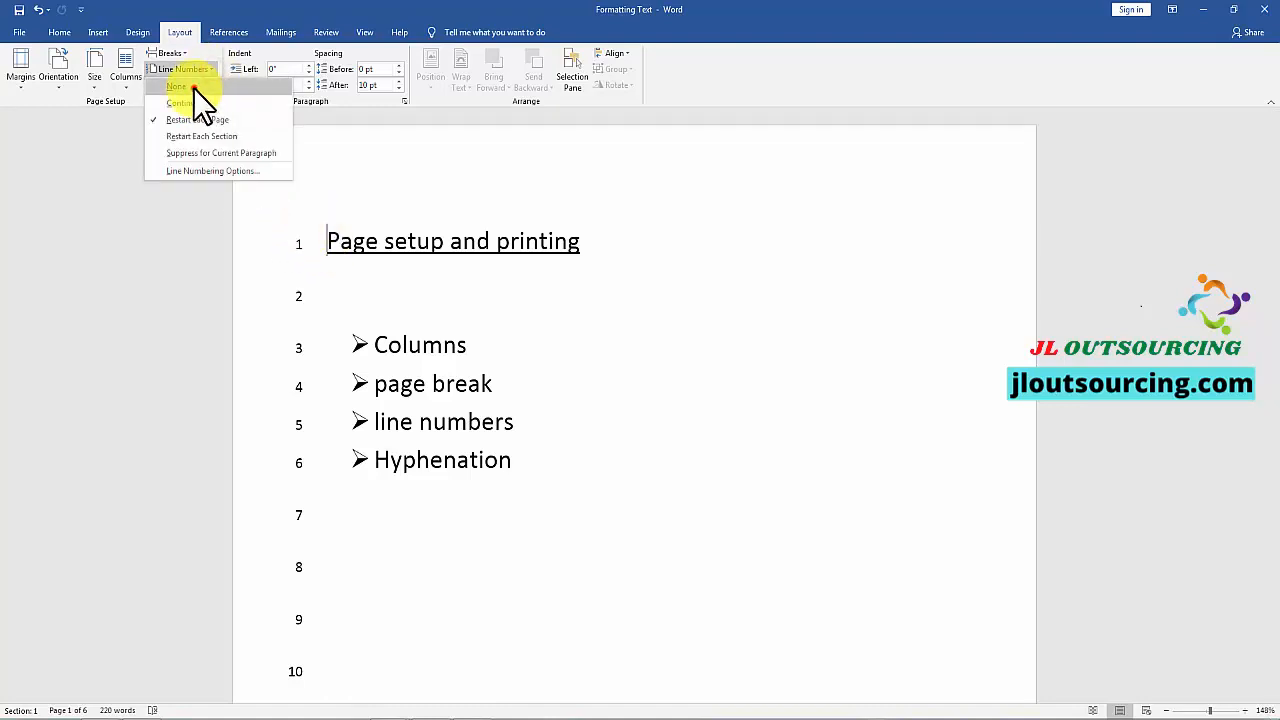
pyautogui.click(193, 88)
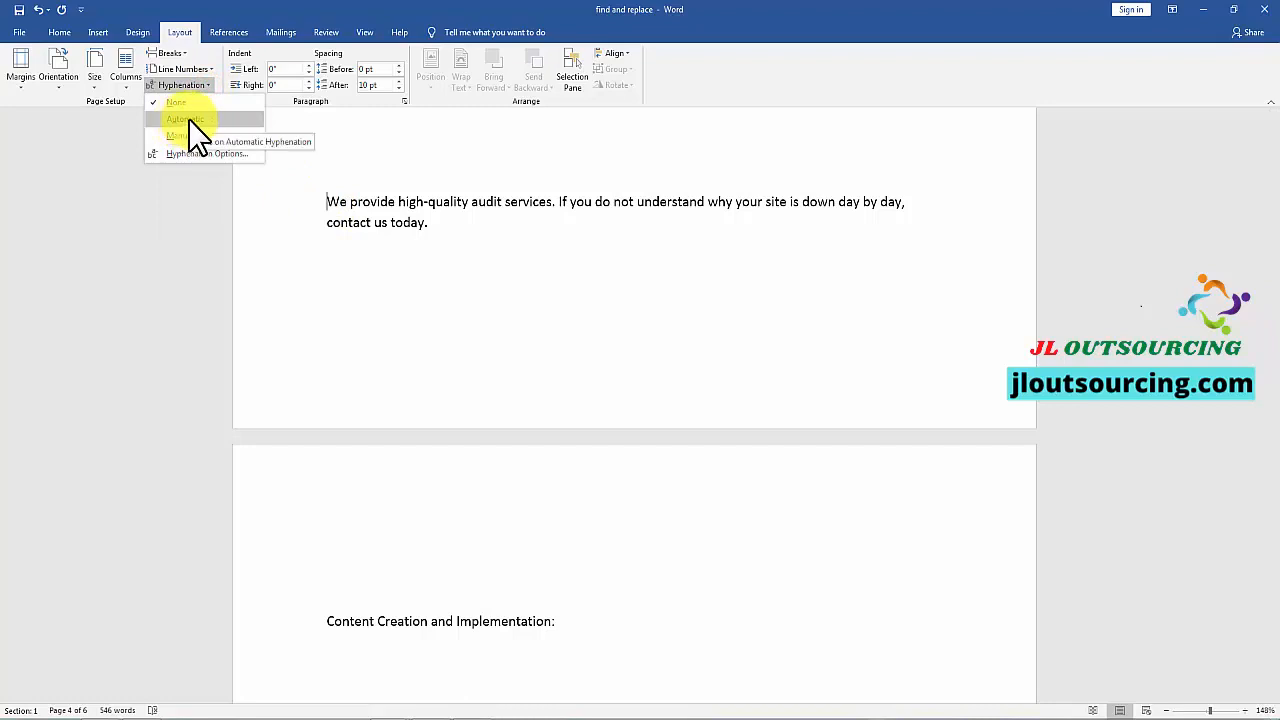
# Step: Turn on automatic hyphenation in the find and replace document and inspect the split word "contact" in the audit services paragraph
pyautogui.click(190, 130)
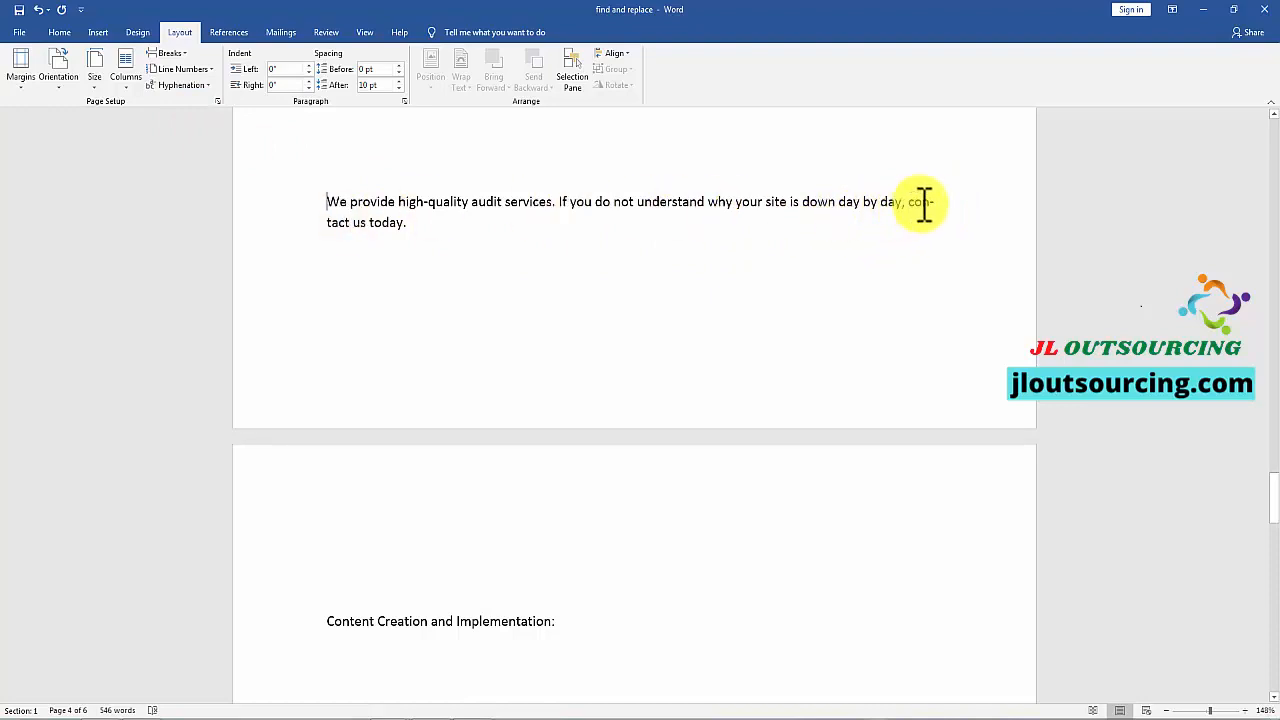
pyautogui.moveTo(938, 203); pyautogui.dragTo(914, 203)
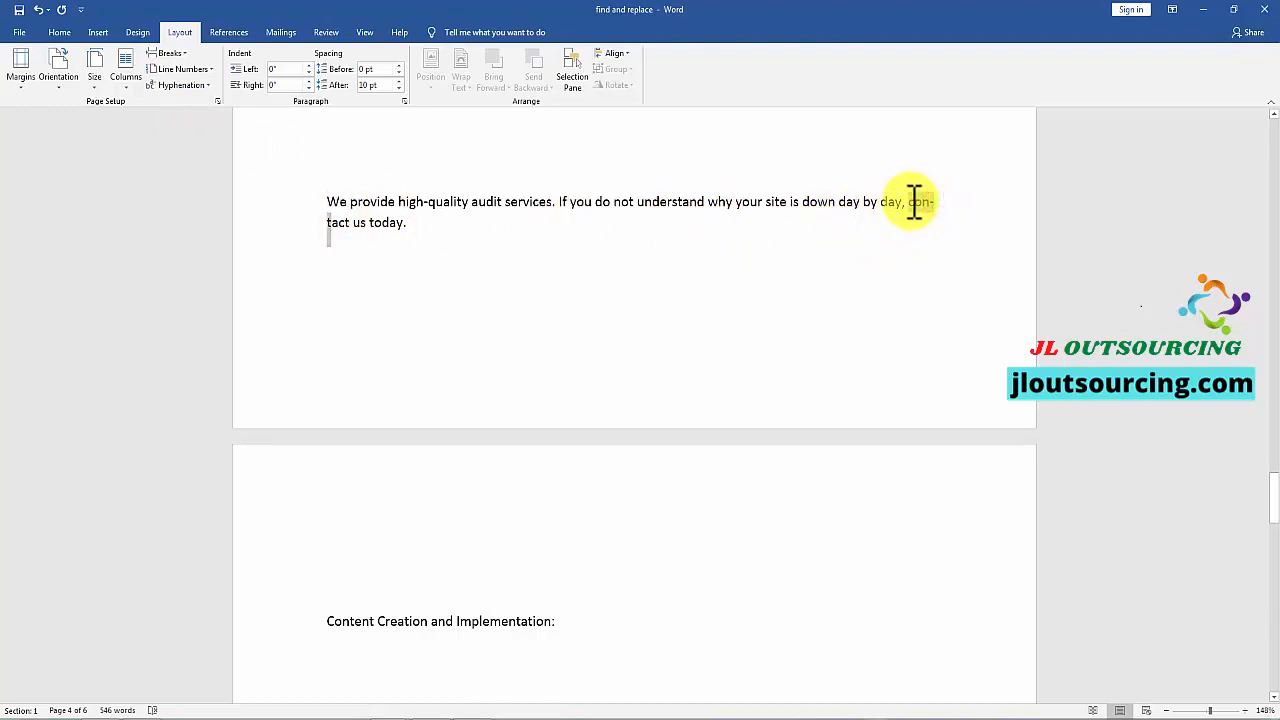
pyautogui.click(346, 222)
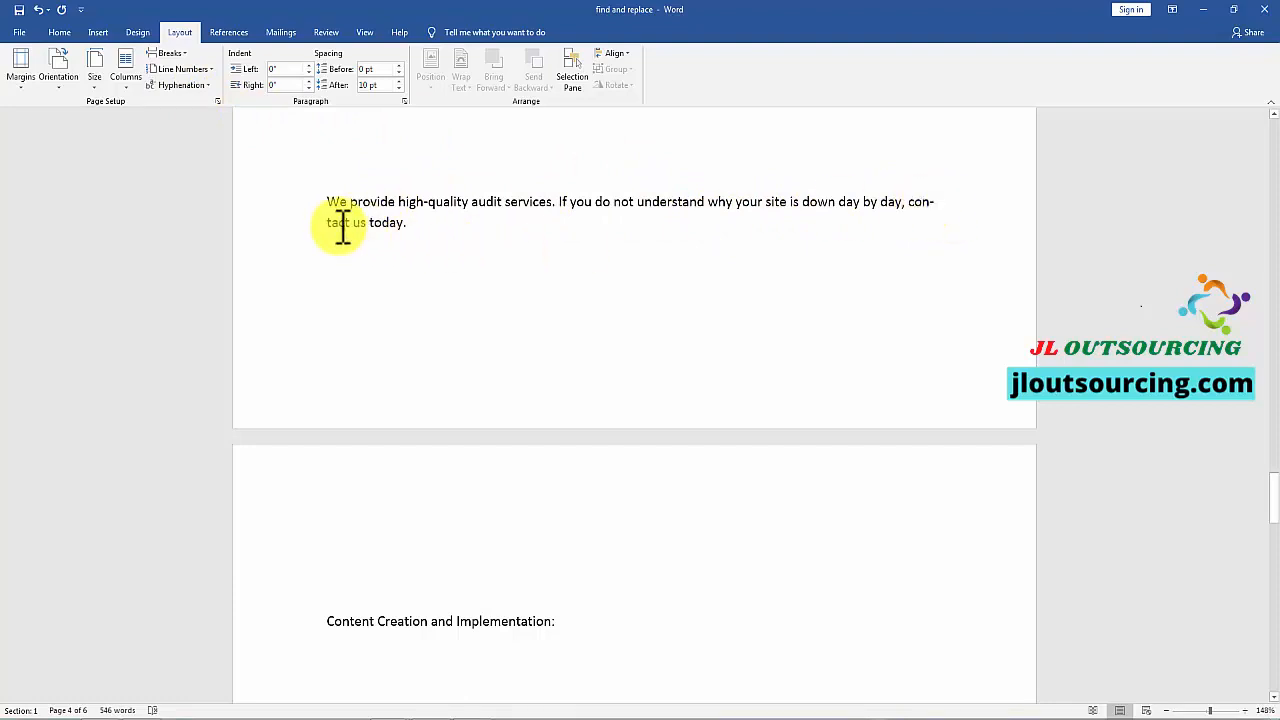
pyautogui.click(909, 201)
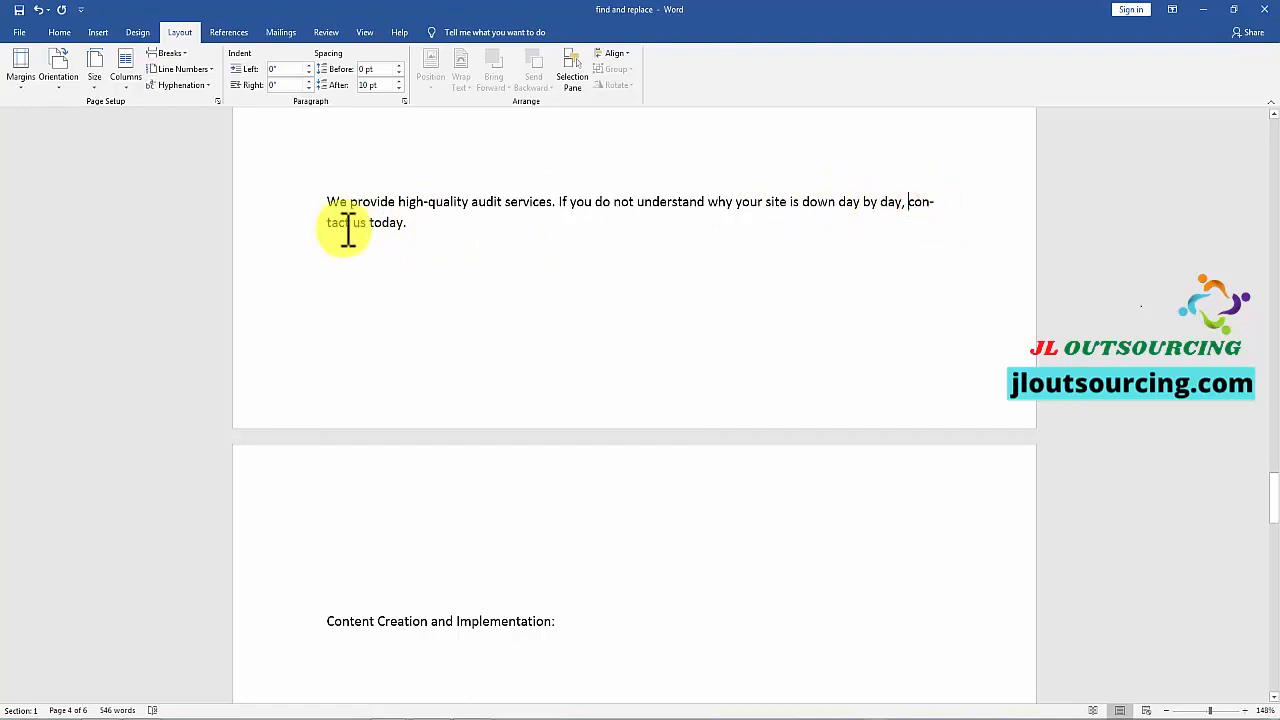